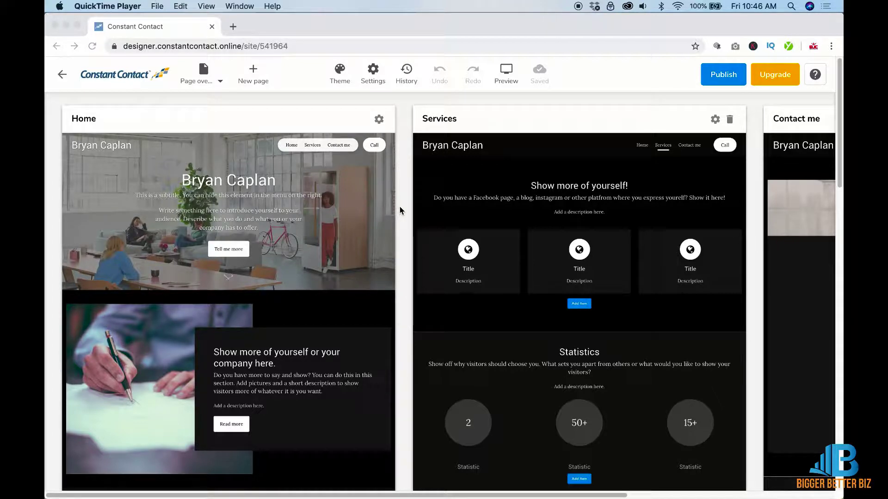
Step: Open the Home page and change the hero description paragraph to 'Change some text.'
{"action": "left_click", "coordinate": [287, 230]}
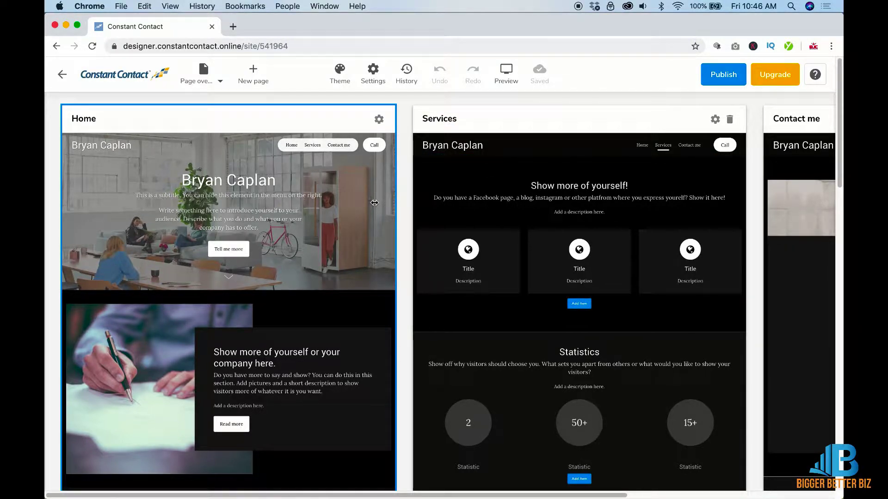
{"action": "double_click", "coordinate": [355, 222]}
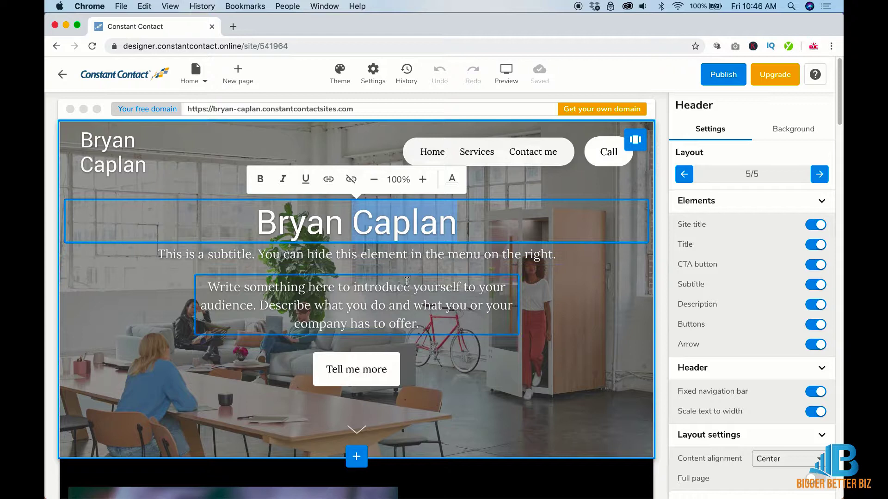
{"action": "left_click", "coordinate": [421, 309]}
{"action": "left_click_drag", "start_coordinate": [423, 325], "coordinate": [243, 270]}
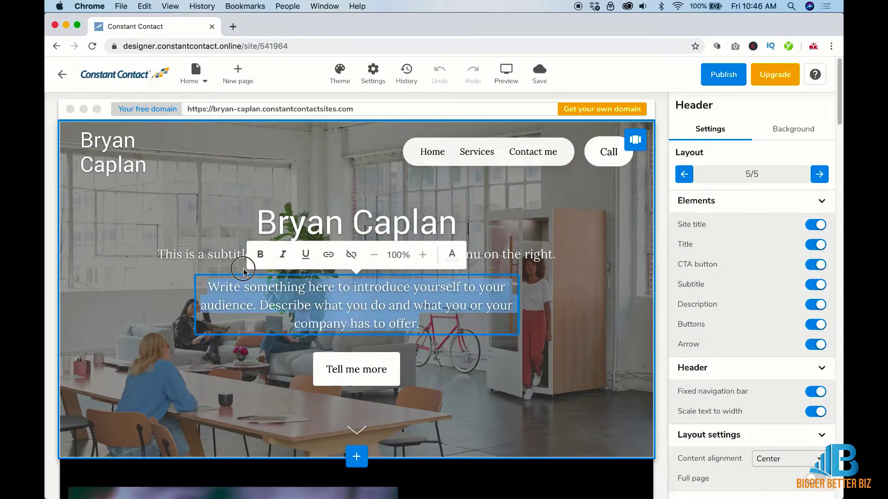
{"action": "type", "text": "Ch"}
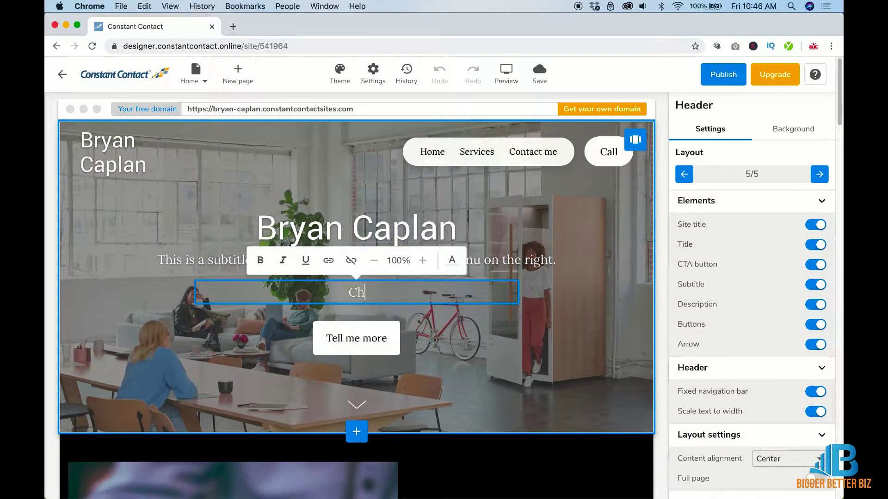
{"action": "type", "text": "ange some "}
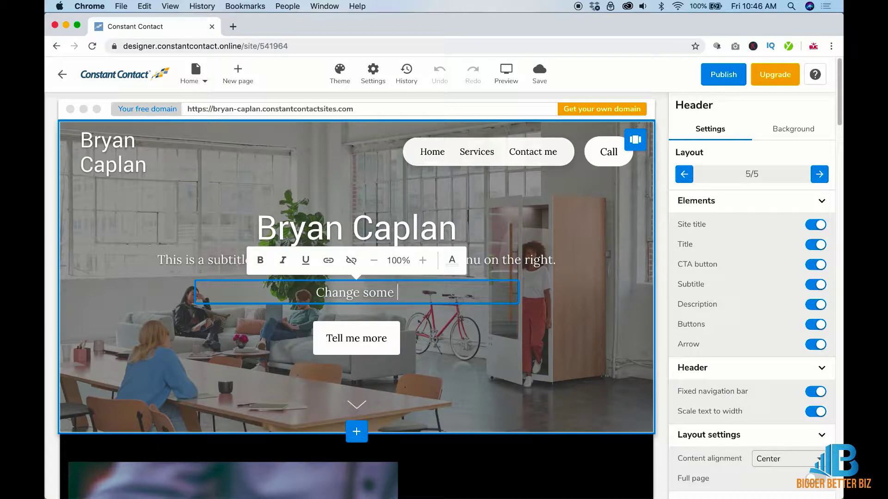
{"action": "type", "text": "text."}
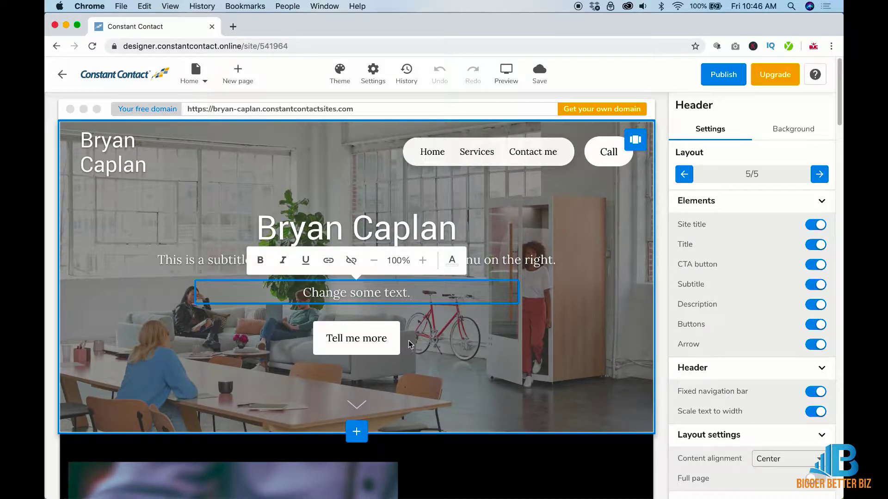
{"action": "left_click", "coordinate": [371, 339]}
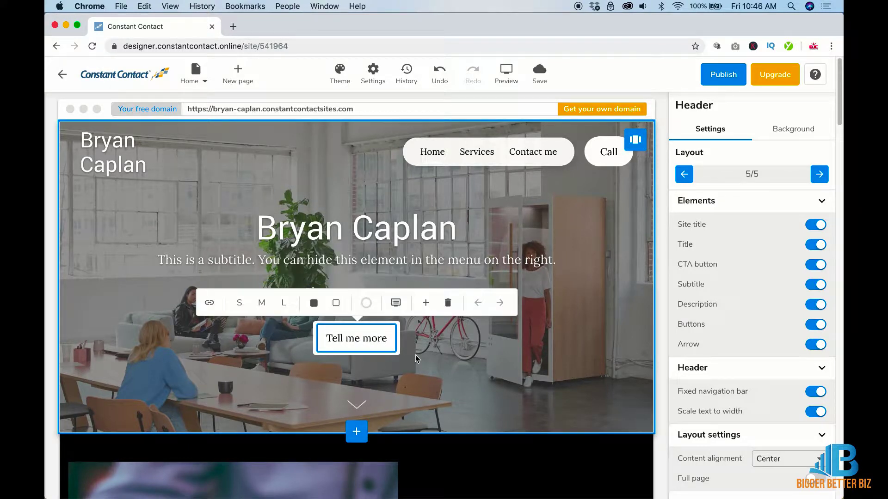
Step: Replace the Media/text pen-and-paper photo with the library photo of laughing women with a laptop
{"action": "scroll", "coordinate": [415, 354], "scroll_direction": "down", "scroll_amount": 10}
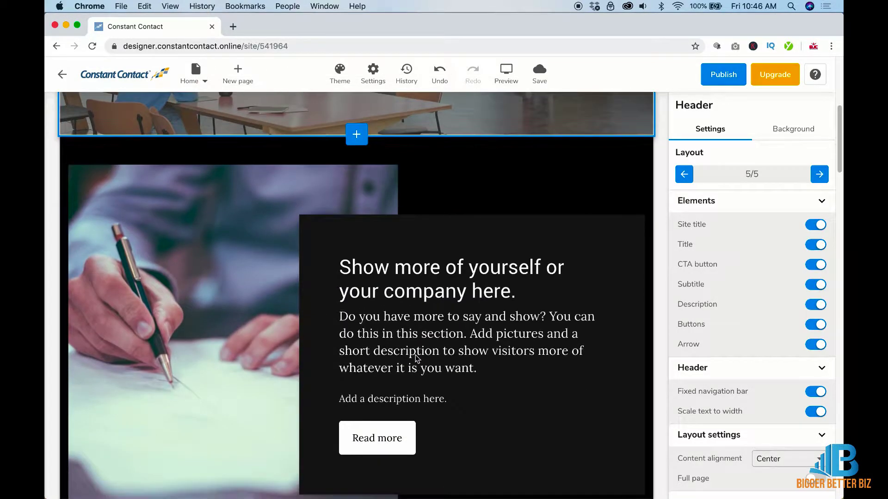
{"action": "left_click", "coordinate": [416, 359]}
{"action": "left_click", "coordinate": [216, 251]}
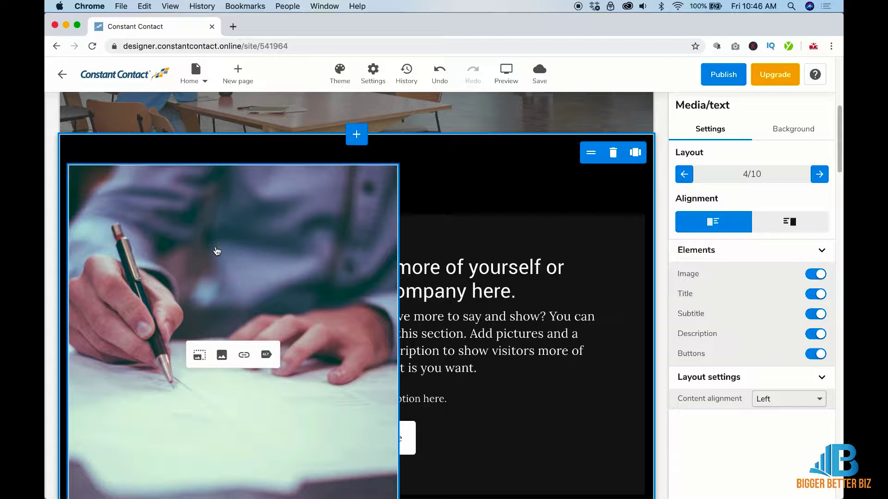
{"action": "left_click", "coordinate": [221, 355]}
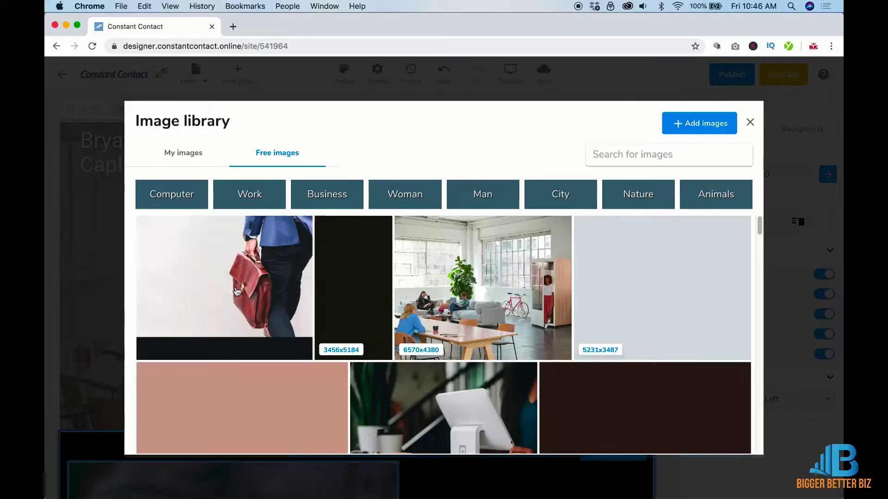
{"action": "left_click", "coordinate": [656, 287]}
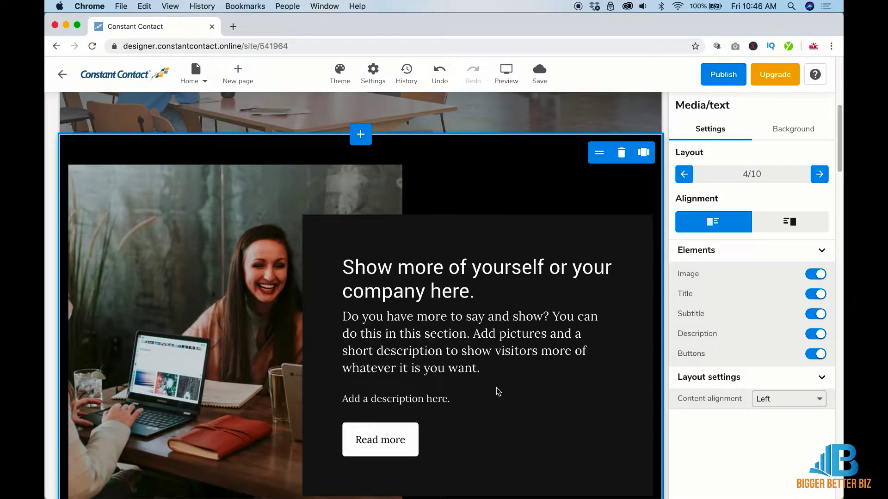
Step: Retitle the Media/text section 'This is favorite title'
{"action": "scroll", "coordinate": [495, 346], "scroll_direction": "down", "scroll_amount": 2}
{"action": "left_click", "coordinate": [483, 203]}
{"action": "left_click_drag", "start_coordinate": [487, 230], "coordinate": [323, 198]}
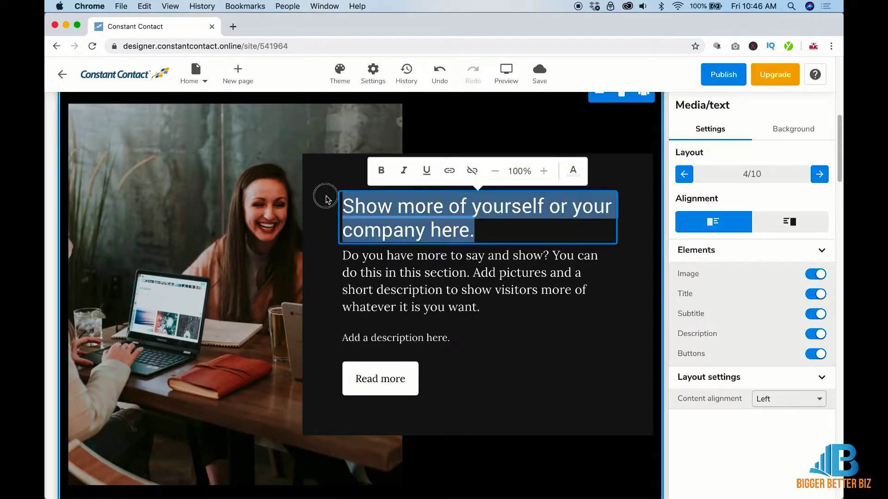
{"action": "type", "text": "This i"}
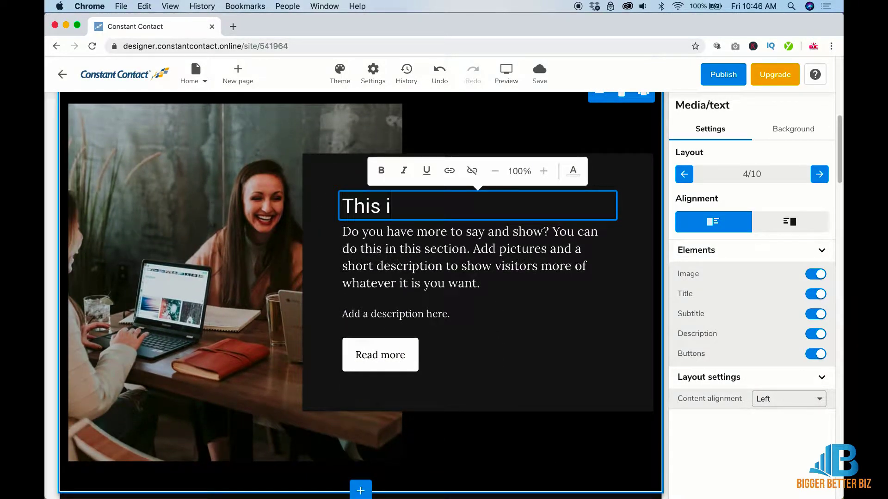
{"action": "type", "text": "s favorite "}
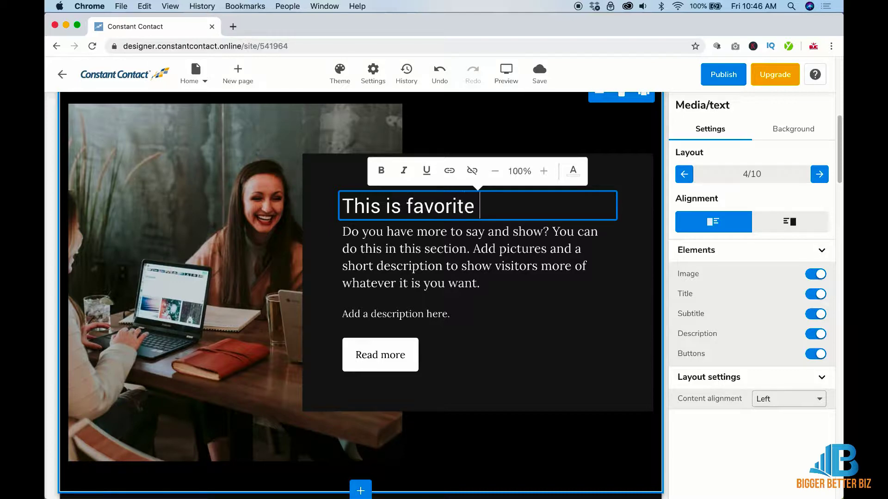
{"action": "type", "text": "title"}
{"action": "scroll", "coordinate": [490, 321], "scroll_direction": "down", "scroll_amount": 2}
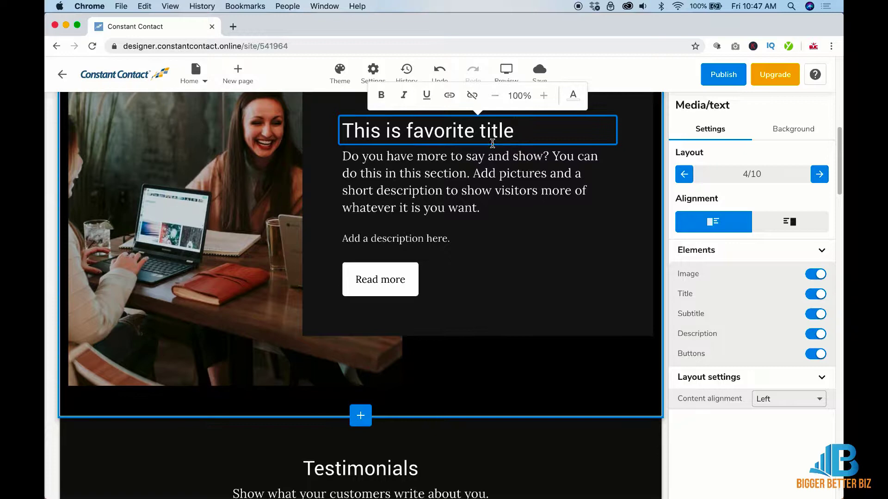
{"action": "scroll", "coordinate": [485, 231], "scroll_direction": "up", "scroll_amount": 1}
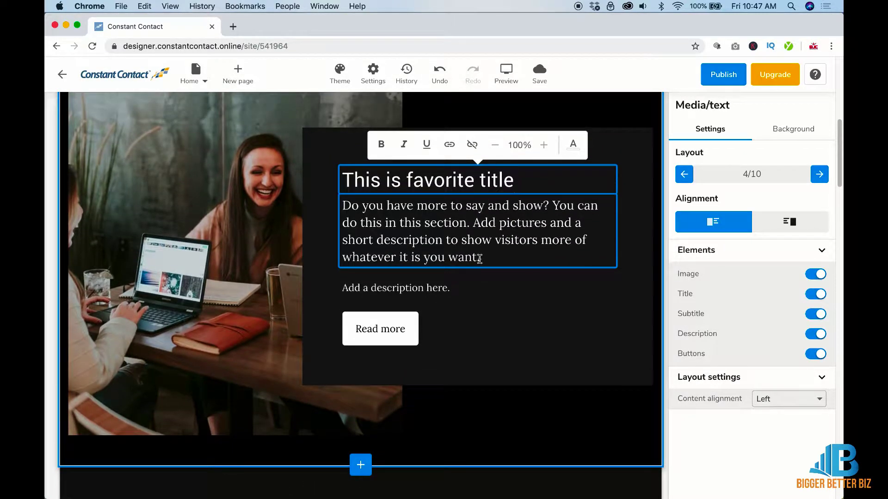
Step: Link the word 'want' in the paragraph to the Contact me page
{"action": "left_click_drag", "start_coordinate": [479, 259], "coordinate": [445, 258]}
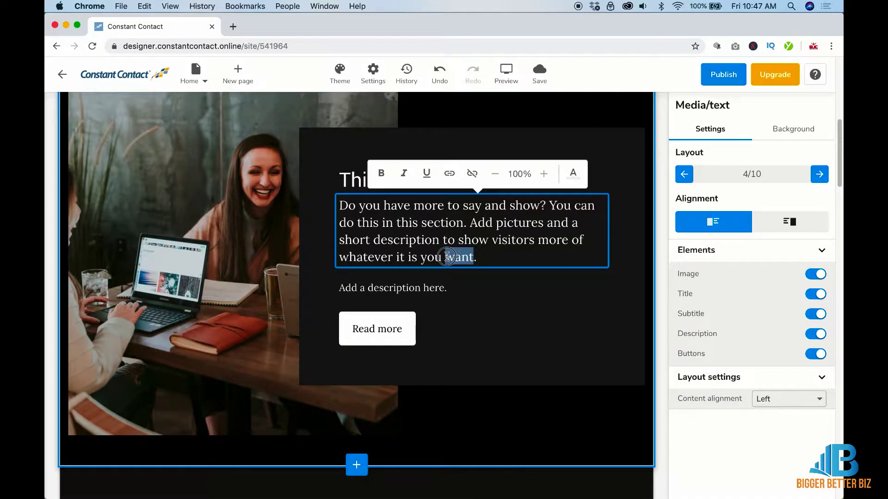
{"action": "left_click", "coordinate": [444, 175]}
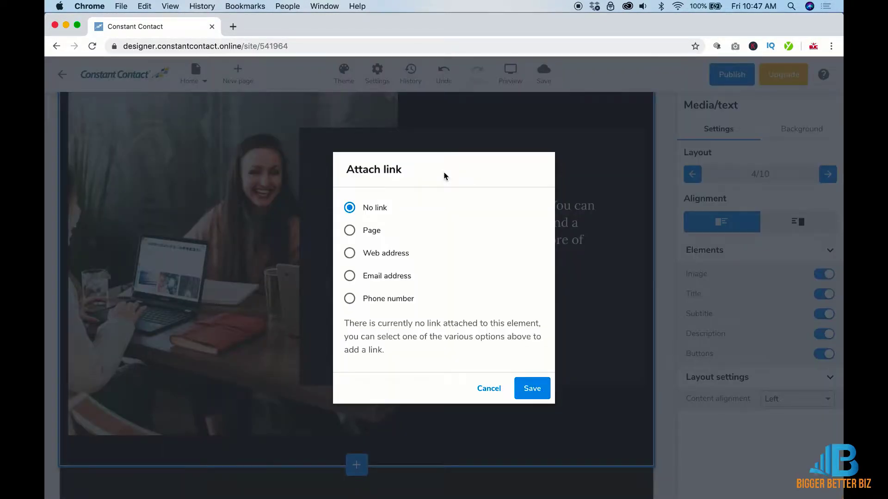
{"action": "left_click", "coordinate": [368, 231]}
{"action": "left_click", "coordinate": [458, 325]}
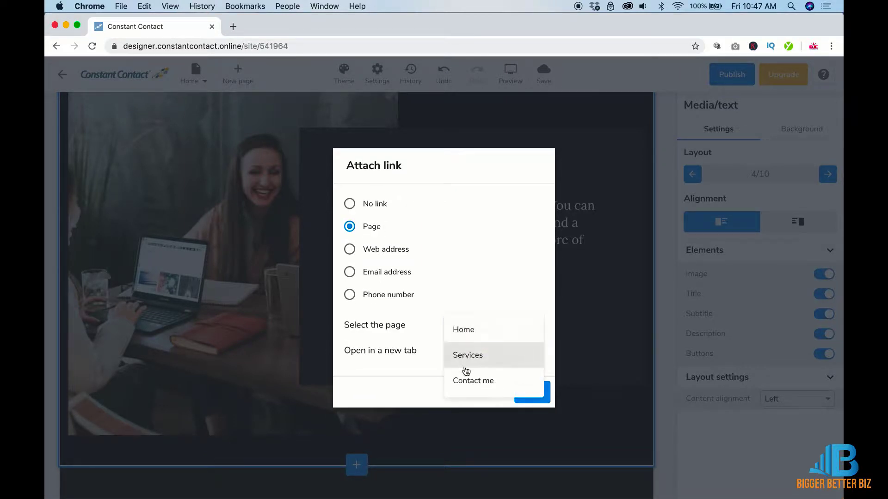
{"action": "left_click", "coordinate": [467, 381]}
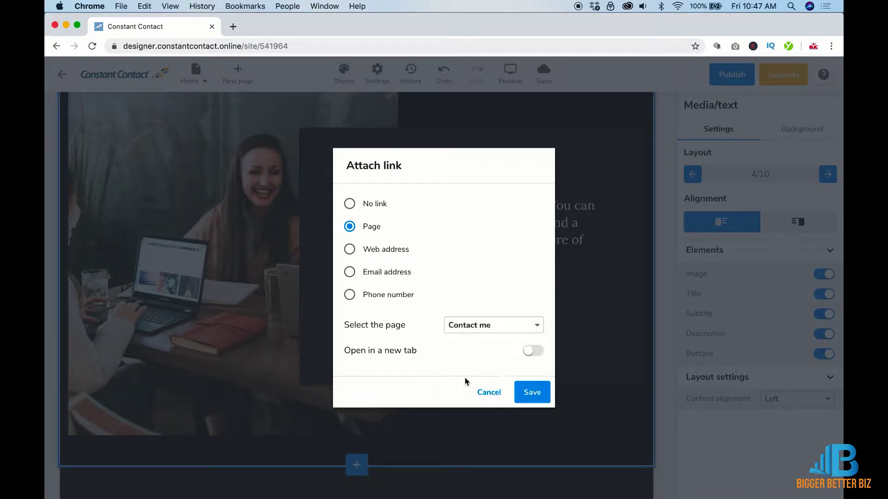
{"action": "left_click", "coordinate": [529, 392]}
{"action": "left_click", "coordinate": [491, 241]}
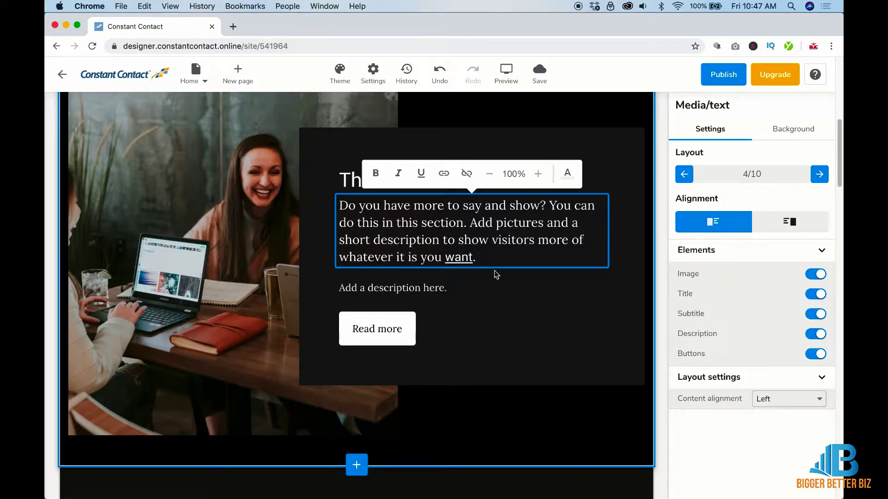
Step: Bring up the Read more button's link settings to check it points to Contact me
{"action": "left_click", "coordinate": [401, 289]}
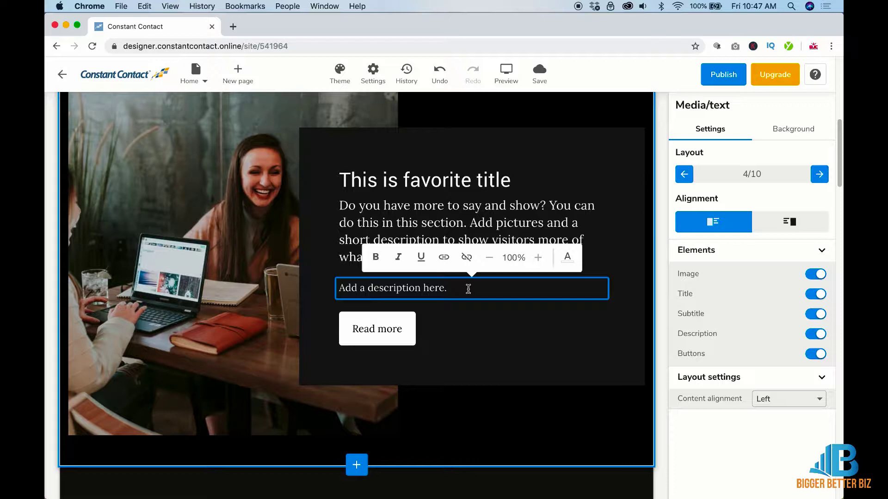
{"action": "left_click", "coordinate": [389, 329]}
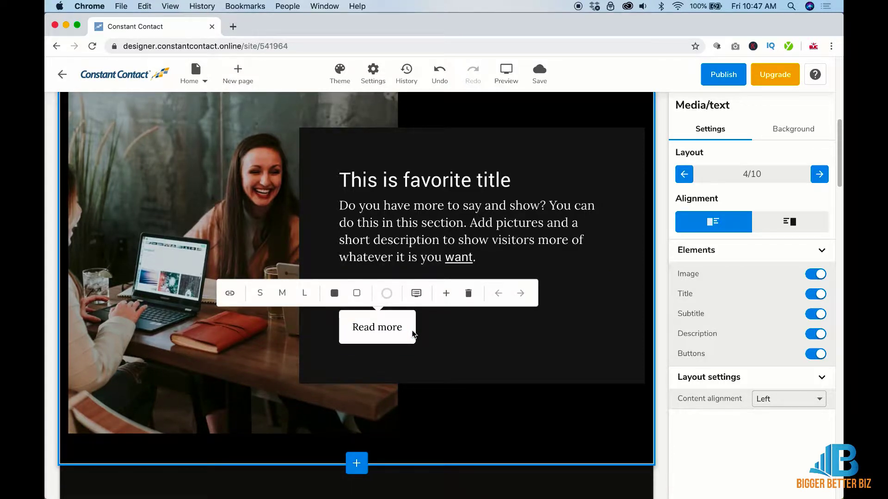
{"action": "left_click", "coordinate": [413, 334]}
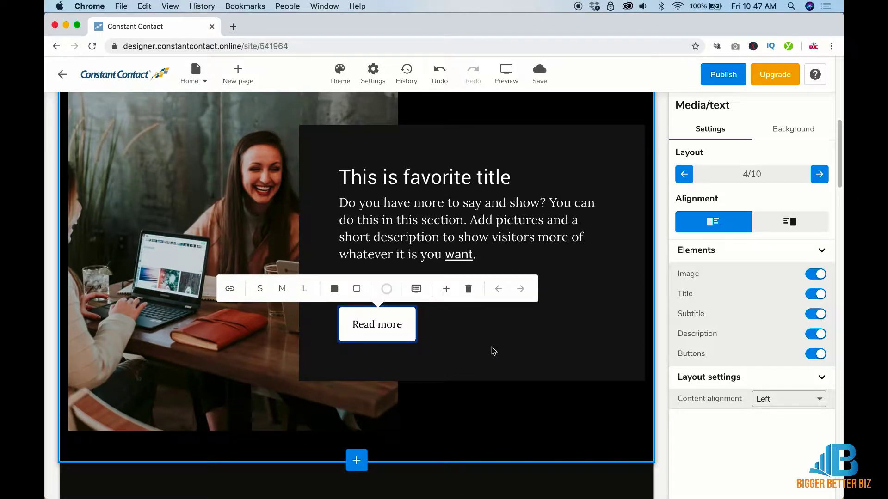
{"action": "left_click", "coordinate": [230, 290]}
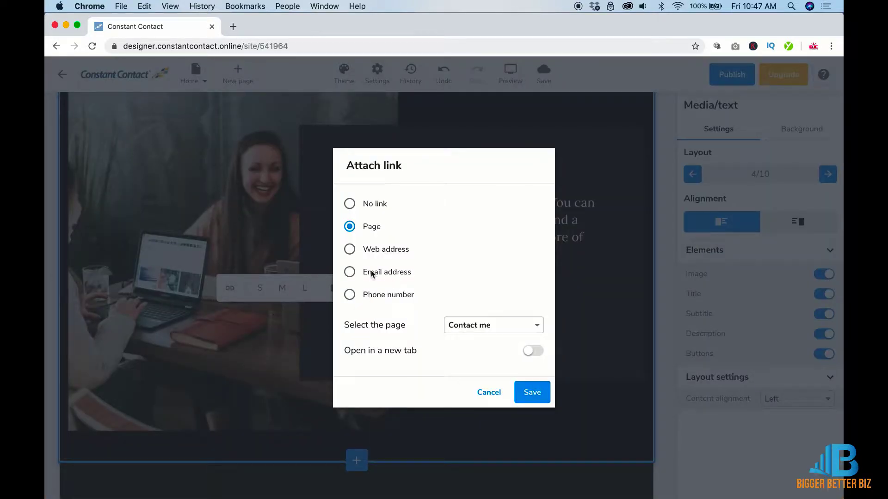
Step: Dismiss the link settings and change the Testimonials subtitle to 'Our customers love us!'
{"action": "left_click", "coordinate": [489, 393]}
{"action": "scroll", "coordinate": [495, 401], "scroll_direction": "down", "scroll_amount": 7}
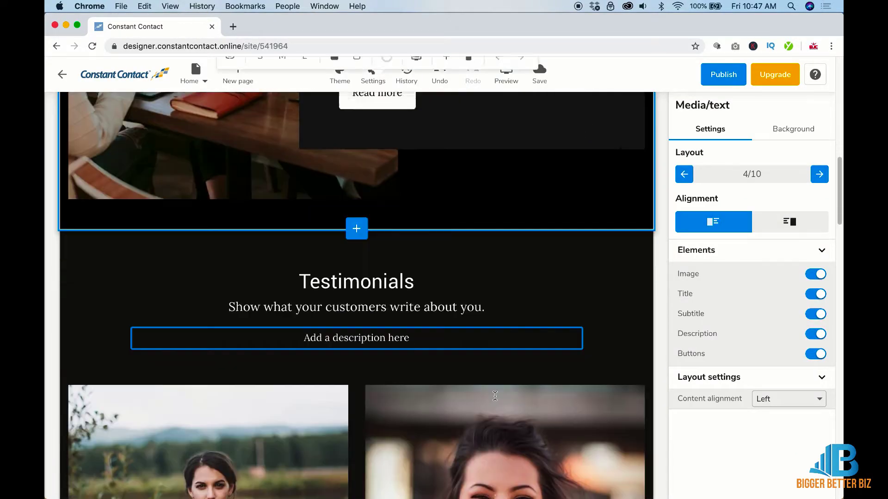
{"action": "left_click", "coordinate": [495, 401]}
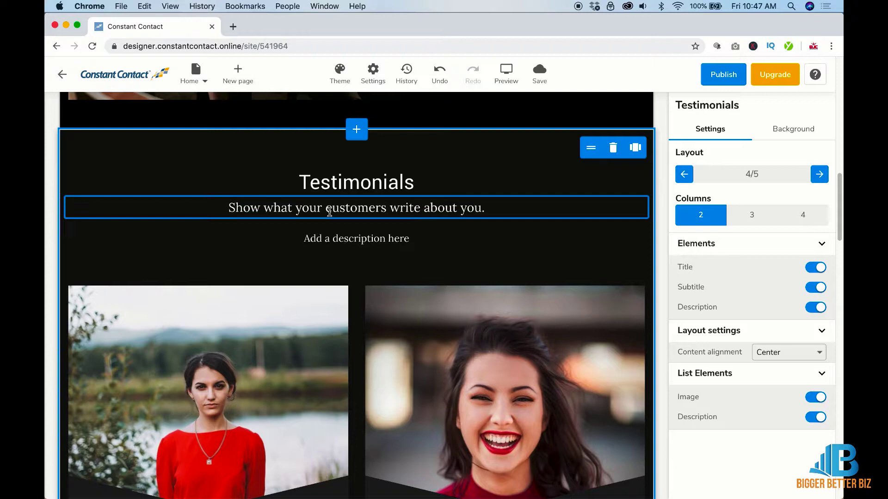
{"action": "left_click", "coordinate": [327, 209]}
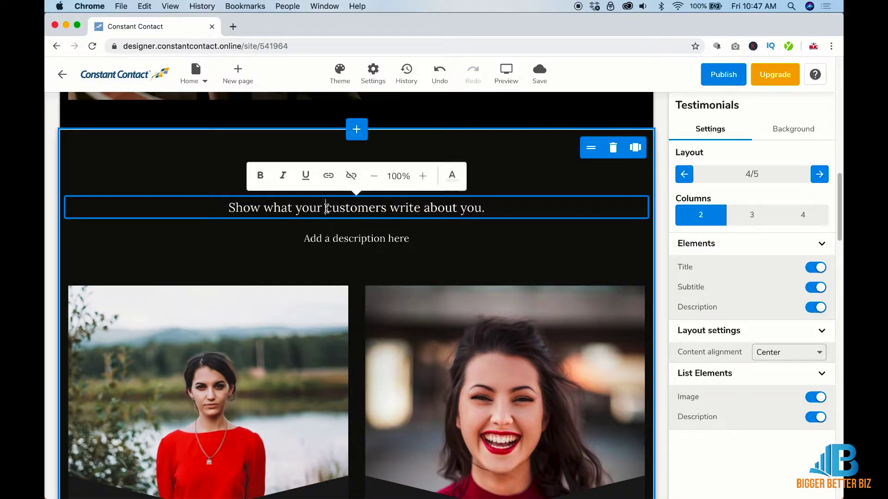
{"action": "triple_click", "coordinate": [327, 209]}
{"action": "type", "text": "Ou"}
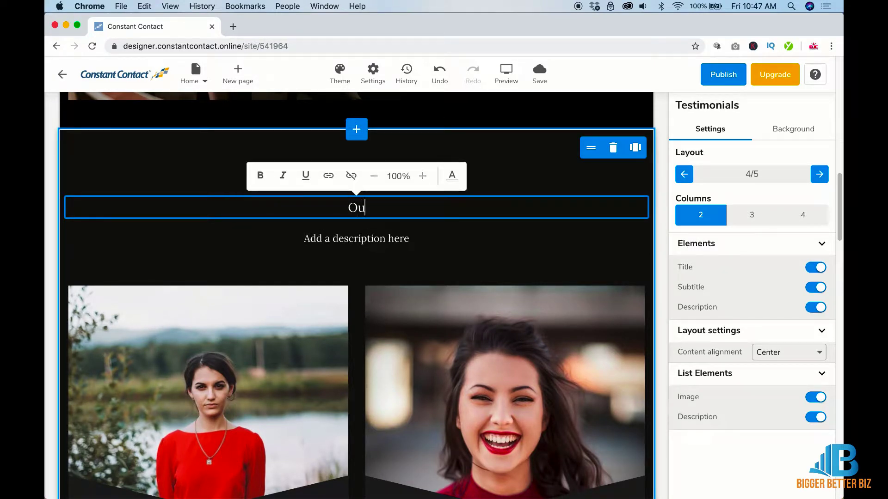
{"action": "type", "text": "r customers "}
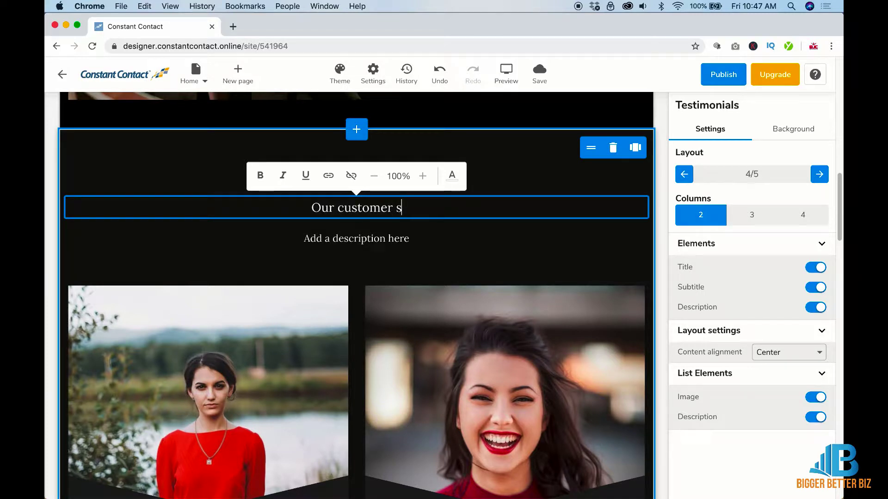
{"action": "type", "text": "love us!"}
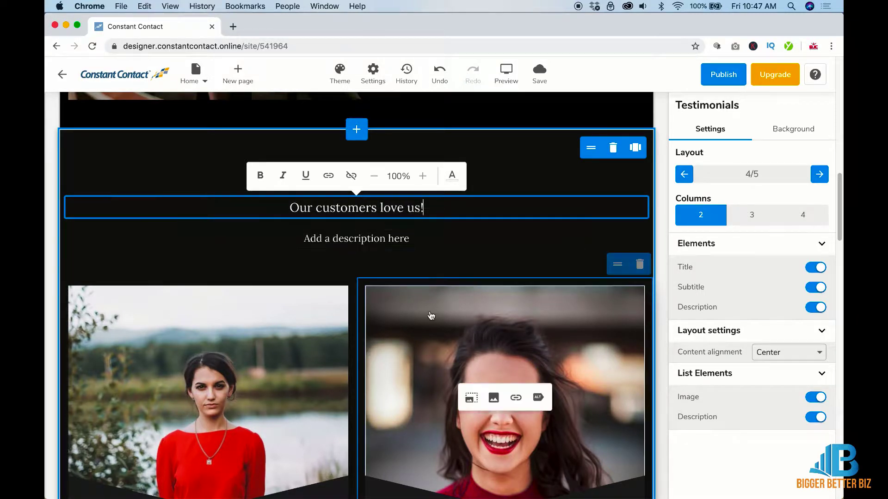
Step: Replace the left testimonial photo with the free men-on-sofa image
{"action": "scroll", "coordinate": [431, 316], "scroll_direction": "down", "scroll_amount": 5}
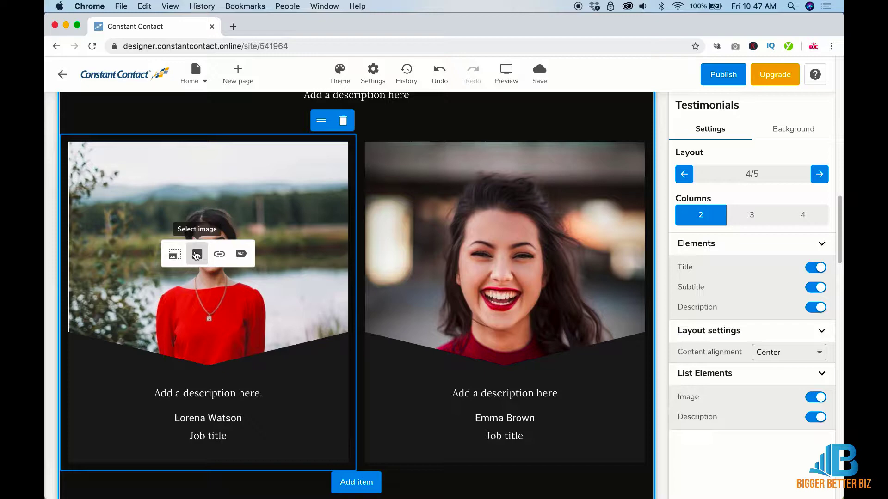
{"action": "left_click", "coordinate": [196, 255]}
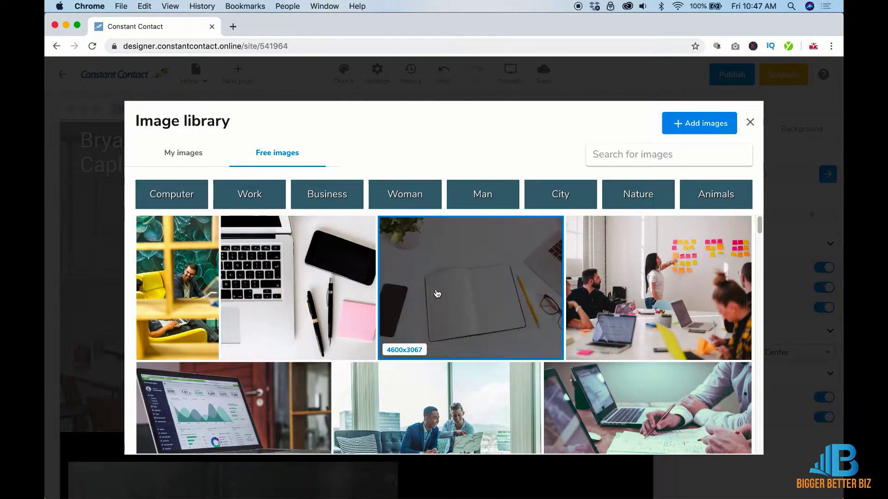
{"action": "scroll", "coordinate": [437, 294], "scroll_direction": "down", "scroll_amount": 4}
{"action": "left_click", "coordinate": [437, 292]}
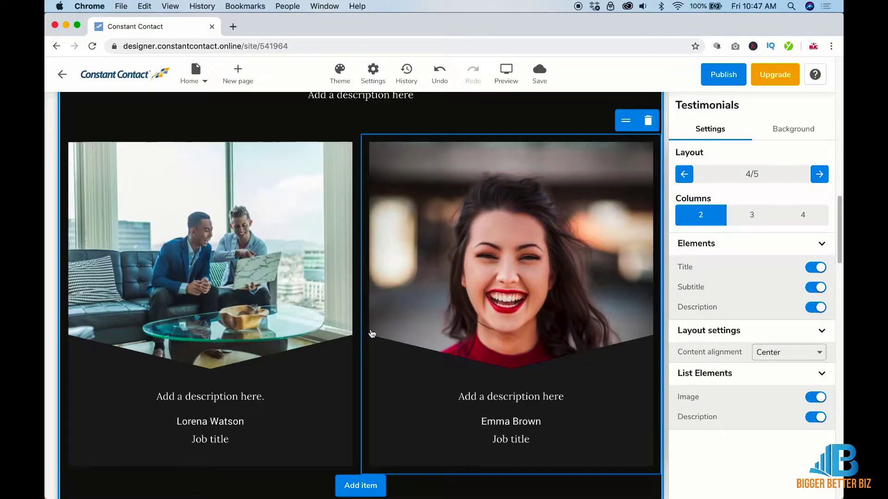
Step: Replace the right testimonial photo with the free image of a woman by a pink wall
{"action": "left_click", "coordinate": [407, 324]}
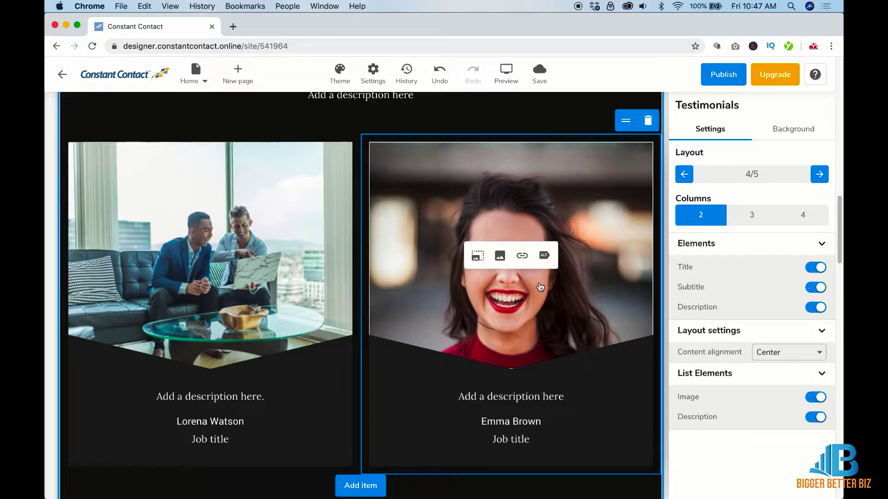
{"action": "left_click", "coordinate": [500, 256]}
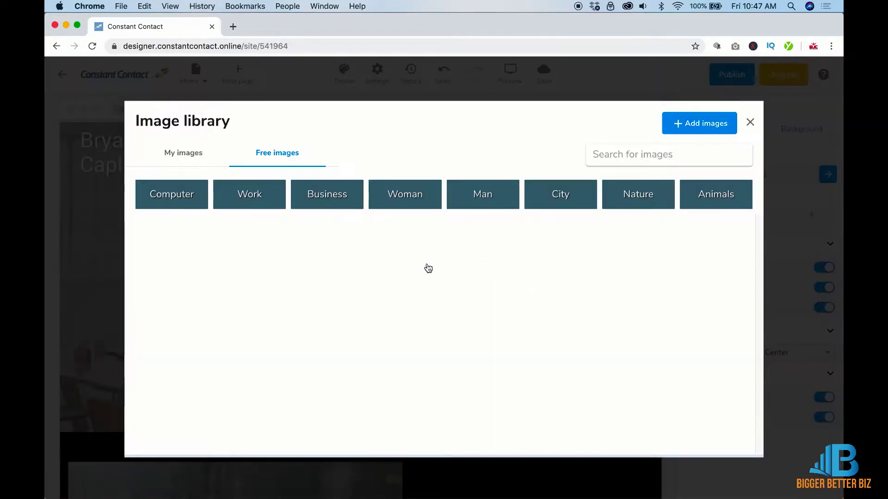
{"action": "left_click", "coordinate": [414, 200]}
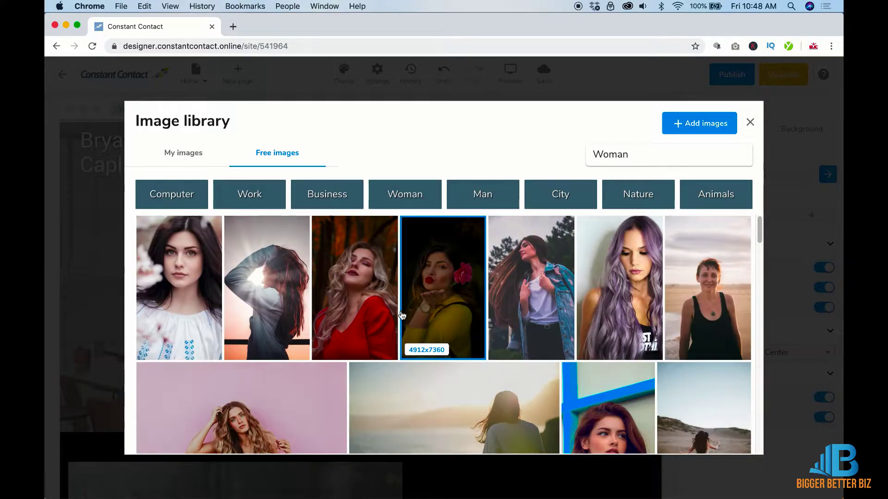
{"action": "left_click", "coordinate": [504, 296]}
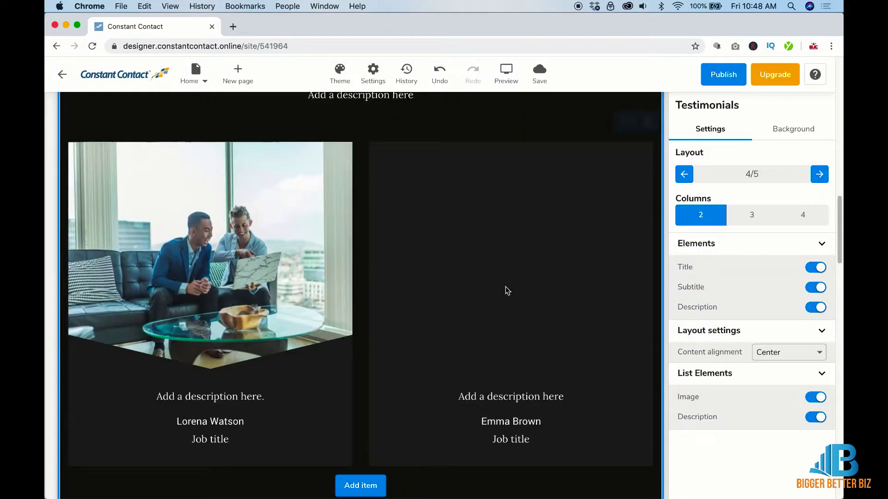
{"action": "left_click", "coordinate": [521, 255]}
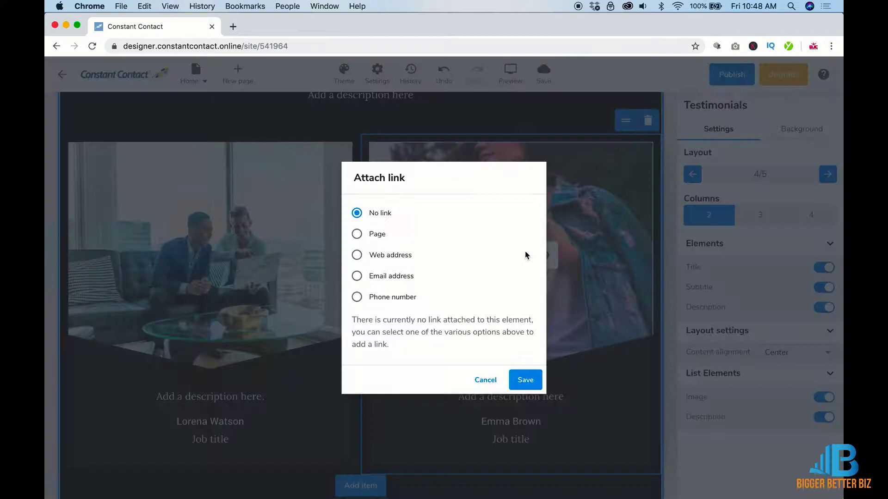
{"action": "left_click", "coordinate": [489, 389]}
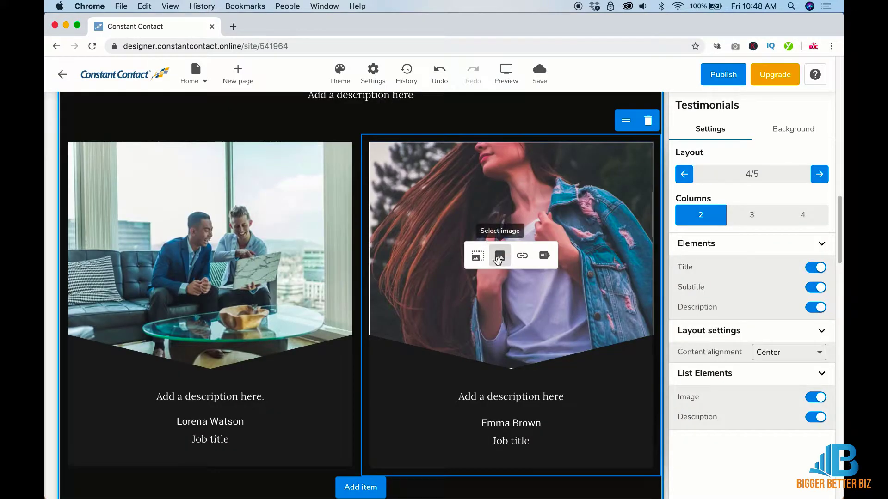
{"action": "left_click", "coordinate": [500, 255]}
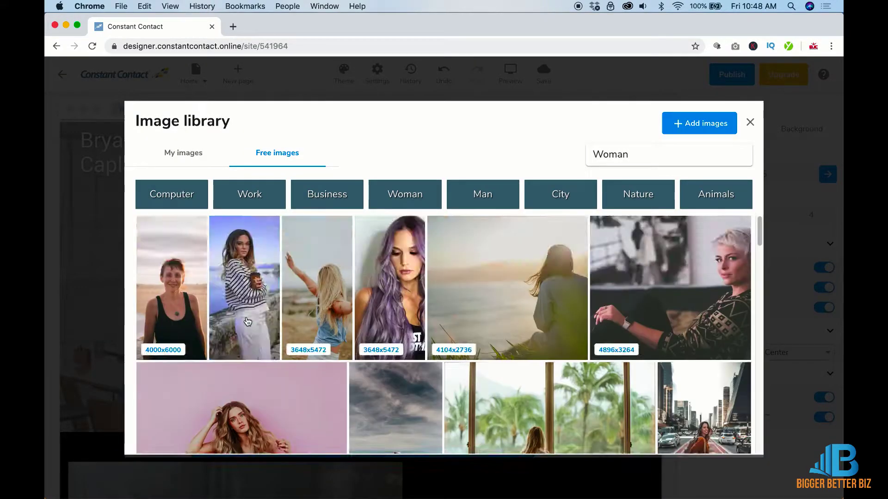
{"action": "scroll", "coordinate": [247, 321], "scroll_direction": "down", "scroll_amount": 2}
{"action": "scroll", "coordinate": [247, 321], "scroll_direction": "down", "scroll_amount": 1}
{"action": "left_click", "coordinate": [247, 319]}
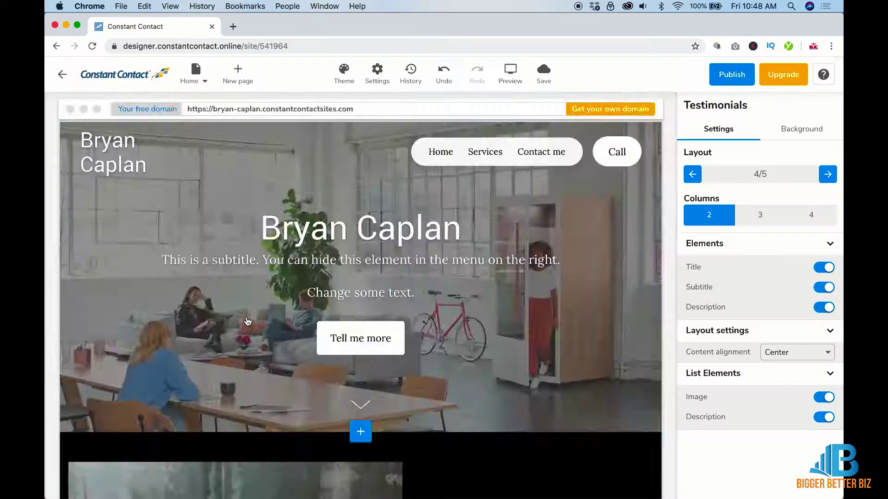
Step: Replace the large gallery image with the free photo of a smiling woman
{"action": "scroll", "coordinate": [385, 423], "scroll_direction": "down", "scroll_amount": 9}
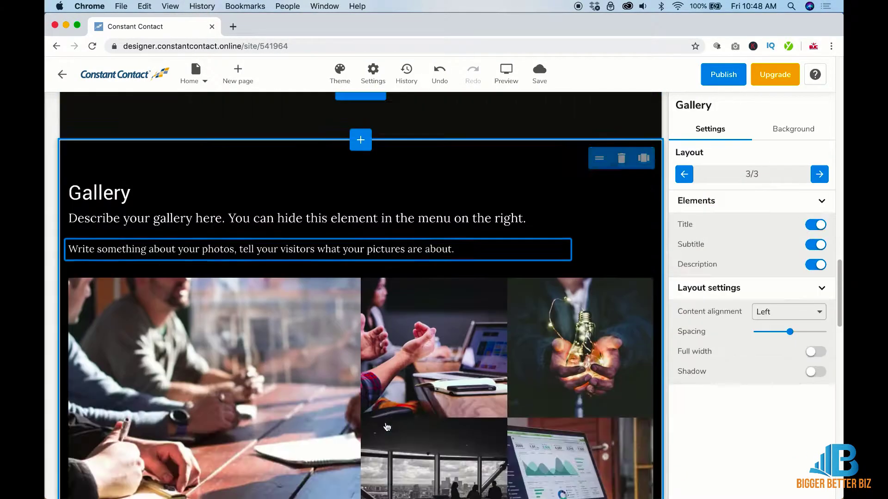
{"action": "scroll", "coordinate": [387, 426], "scroll_direction": "down", "scroll_amount": 1}
{"action": "mouse_move", "coordinate": [277, 336]}
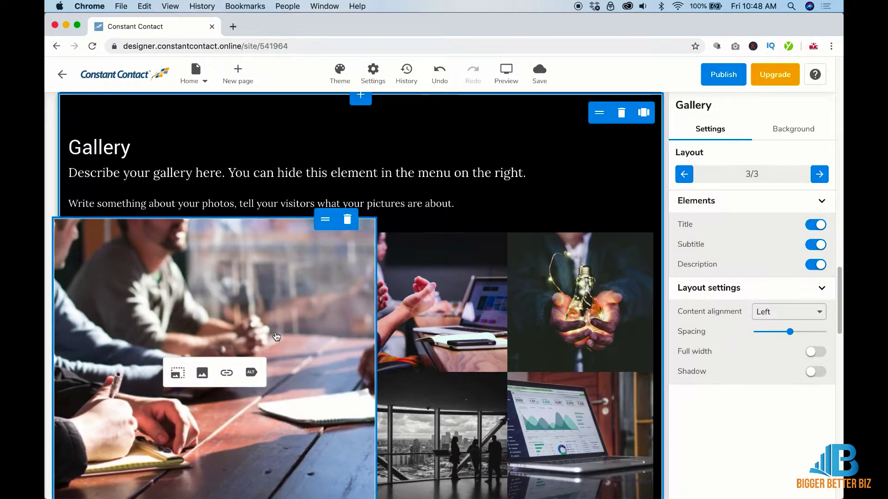
{"action": "left_click", "coordinate": [202, 372]}
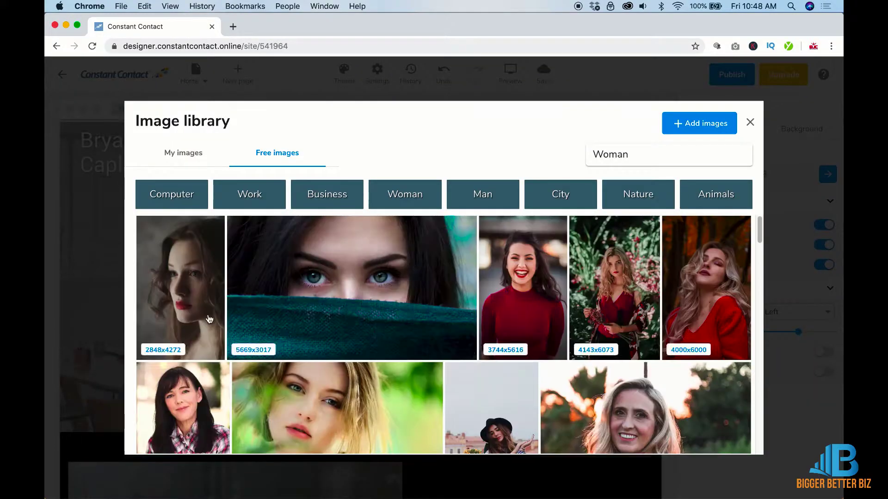
{"action": "scroll", "coordinate": [466, 267], "scroll_direction": "down", "scroll_amount": 6}
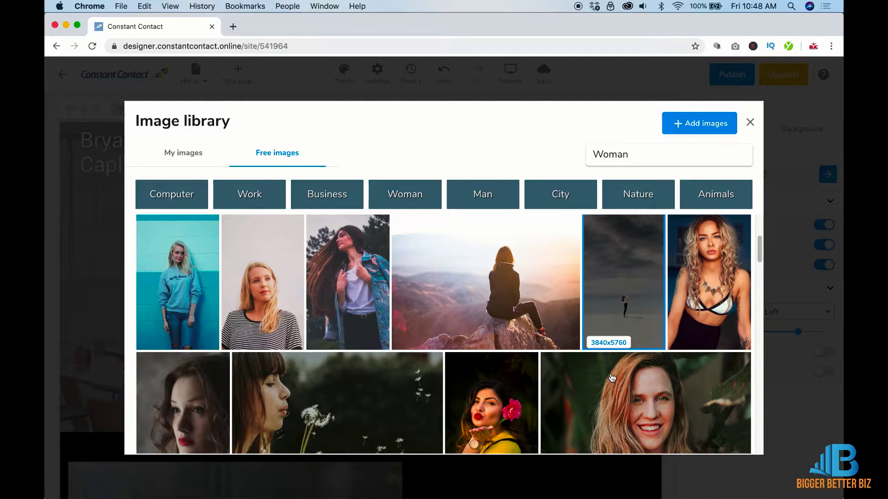
{"action": "scroll", "coordinate": [612, 378], "scroll_direction": "down", "scroll_amount": 3}
{"action": "left_click", "coordinate": [646, 330]}
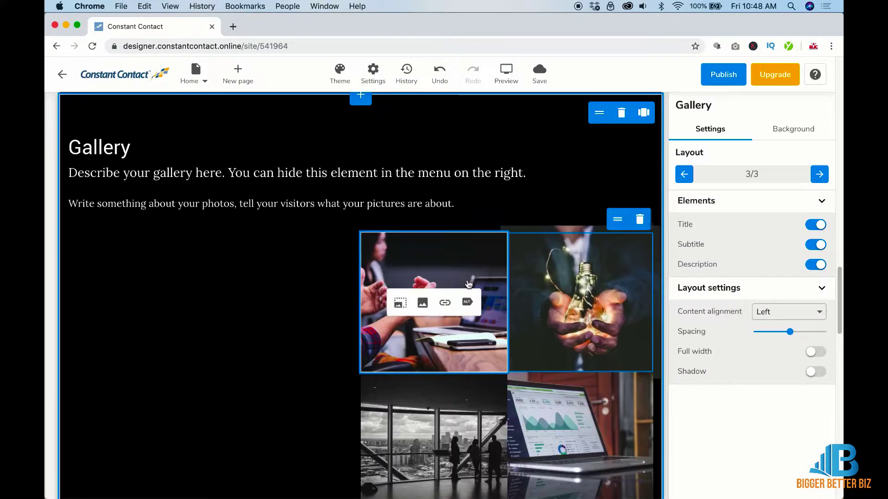
Step: Replace another gallery photo with the Work category image of a woman biting a pencil
{"action": "left_click", "coordinate": [421, 303]}
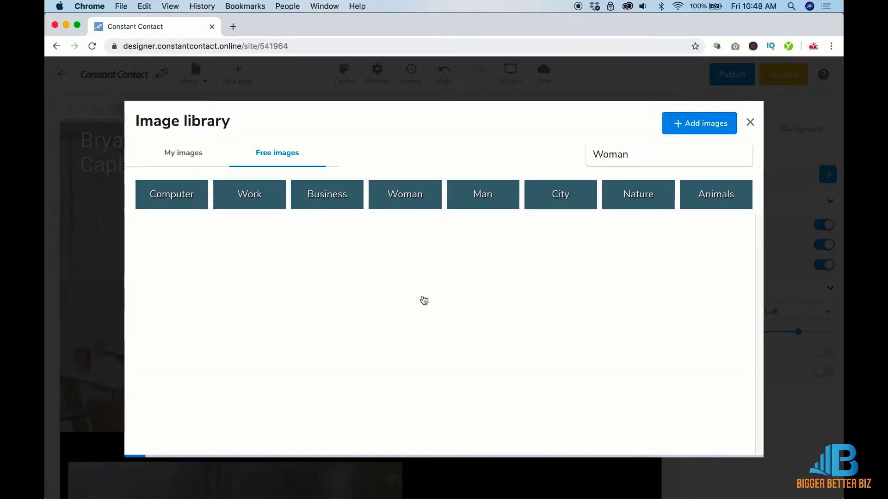
{"action": "left_click", "coordinate": [193, 204]}
{"action": "left_click", "coordinate": [248, 194]}
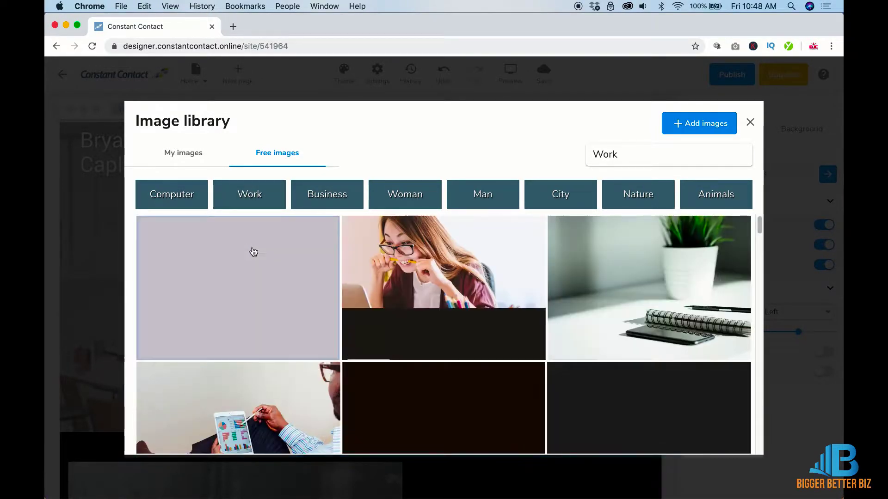
{"action": "left_click", "coordinate": [412, 281]}
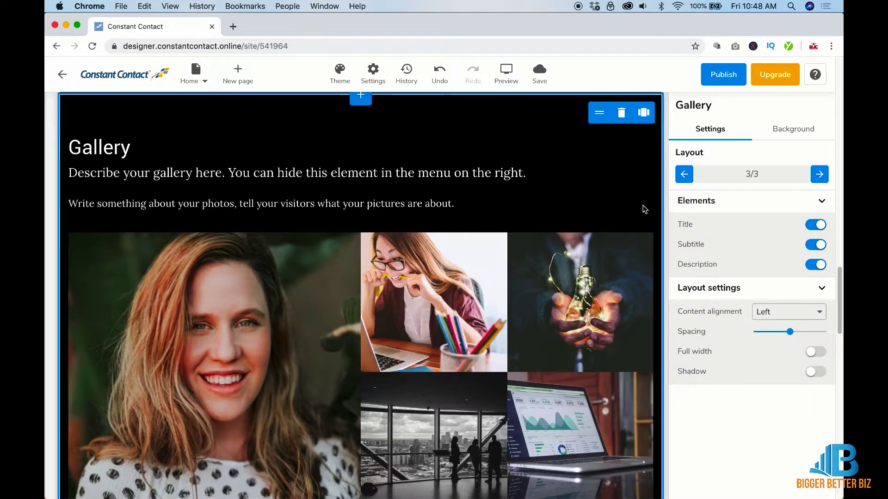
{"action": "mouse_move", "coordinate": [500, 451]}
{"action": "scroll", "coordinate": [500, 451], "scroll_direction": "down", "scroll_amount": 5}
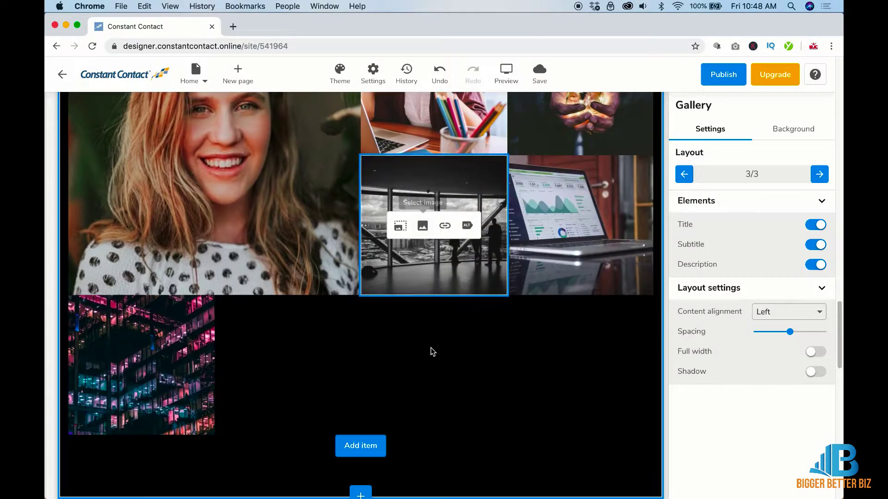
Step: Change the call-to-action title to 'You Love My Work, Let's Work Together'
{"action": "scroll", "coordinate": [432, 351], "scroll_direction": "down", "scroll_amount": 5}
{"action": "left_click", "coordinate": [432, 351]}
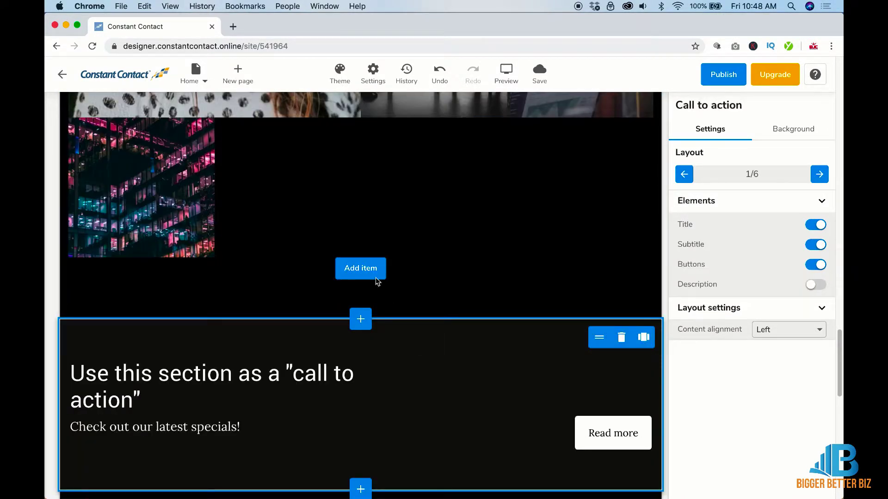
{"action": "scroll", "coordinate": [443, 366], "scroll_direction": "down", "scroll_amount": 2}
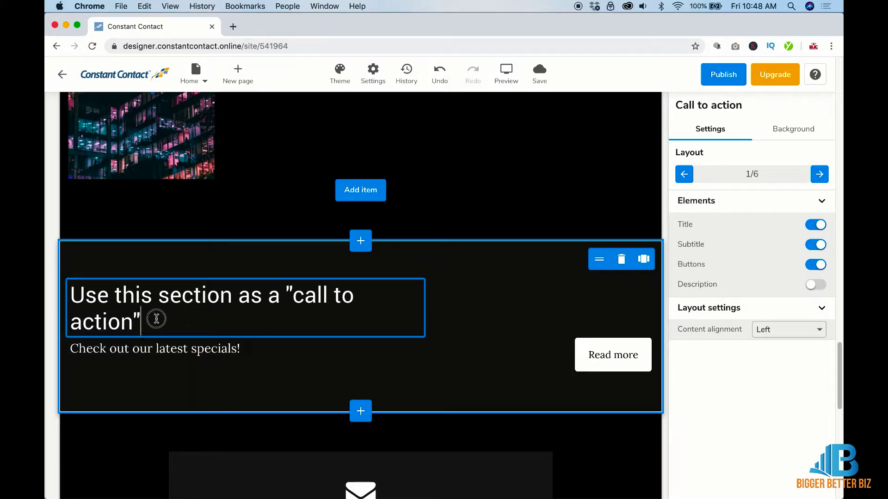
{"action": "left_click_drag", "start_coordinate": [157, 317], "coordinate": [69, 297]}
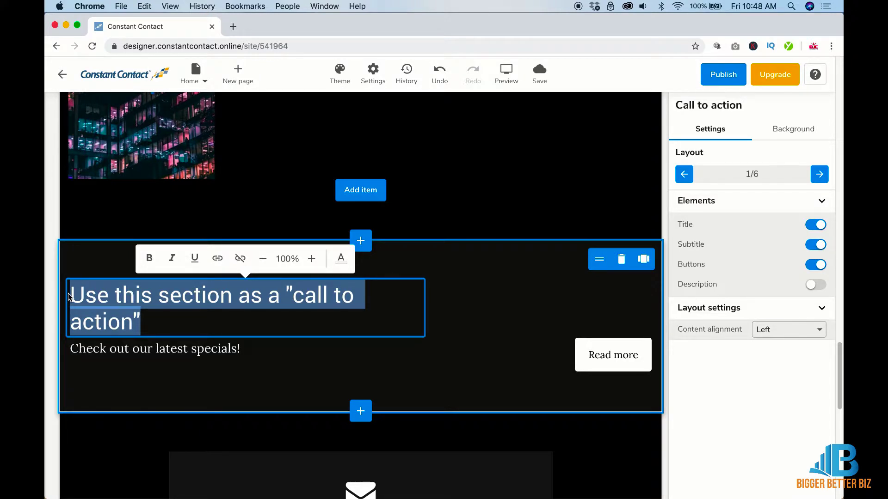
{"action": "type", "text": "You L"}
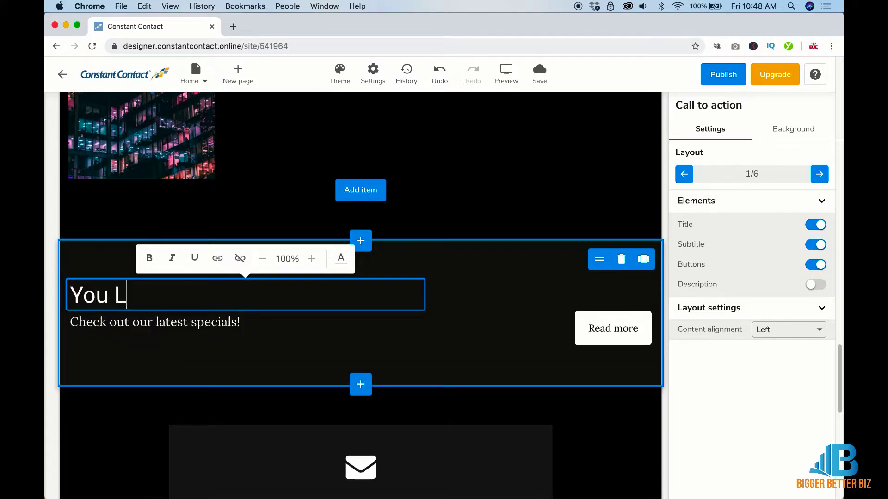
{"action": "type", "text": "ove My Wor"}
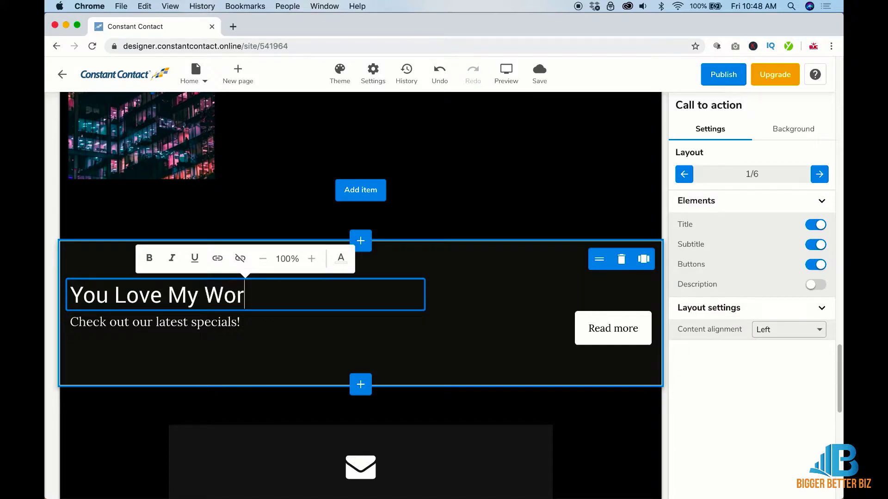
{"action": "type", "text": "k , Let"}
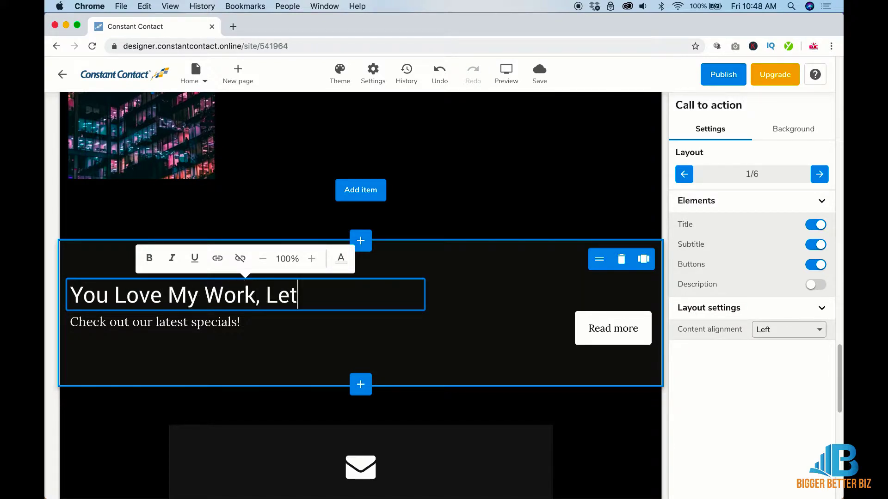
{"action": "type", "text": "'s Work Together!"}
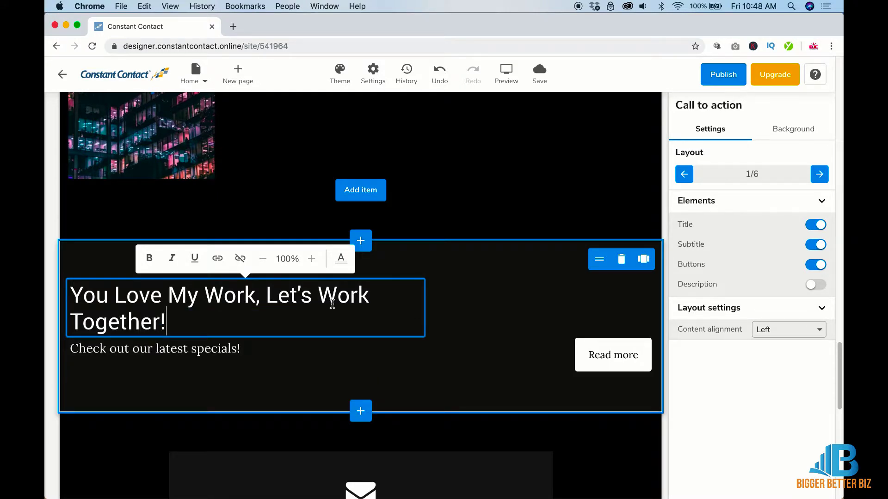
Step: Link the call-to-action Read more button to the Contact me page
{"action": "left_click", "coordinate": [578, 362]}
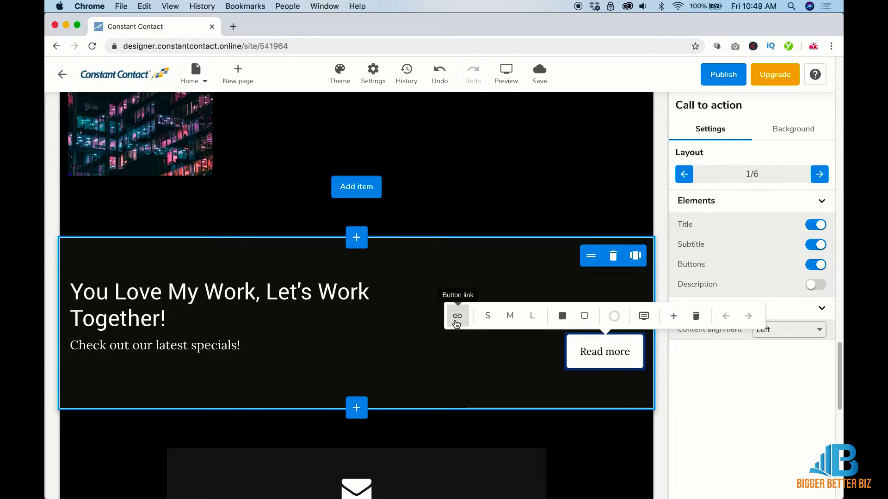
{"action": "left_click", "coordinate": [456, 324]}
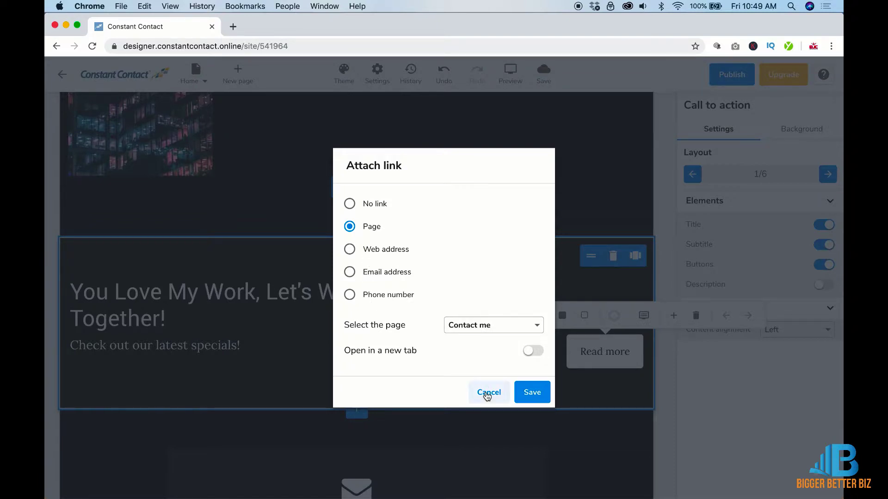
{"action": "left_click", "coordinate": [531, 393]}
{"action": "scroll", "coordinate": [392, 387], "scroll_direction": "down", "scroll_amount": 4}
{"action": "scroll", "coordinate": [392, 387], "scroll_direction": "down", "scroll_amount": 3}
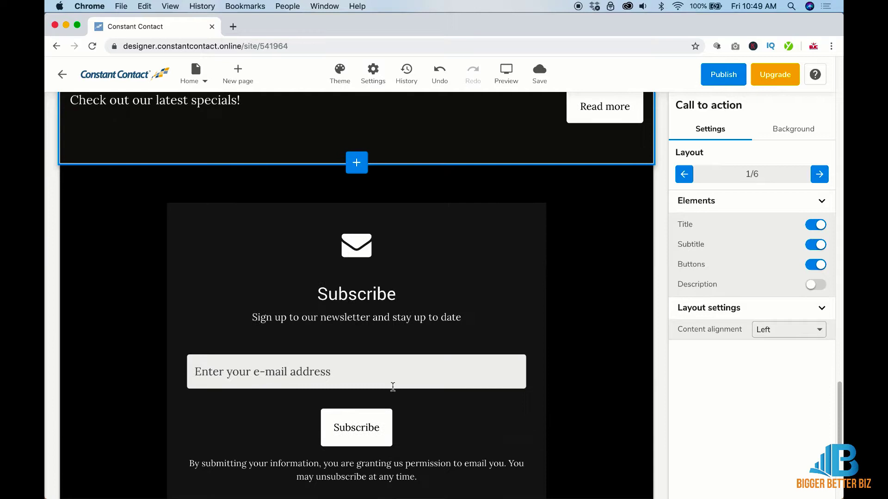
{"action": "left_click", "coordinate": [393, 320]}
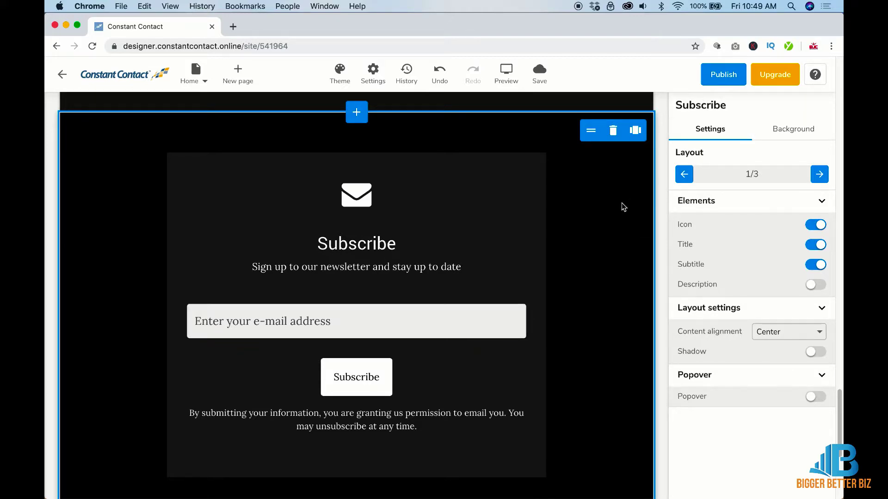
{"action": "scroll", "coordinate": [624, 207], "scroll_direction": "up", "scroll_amount": 20}
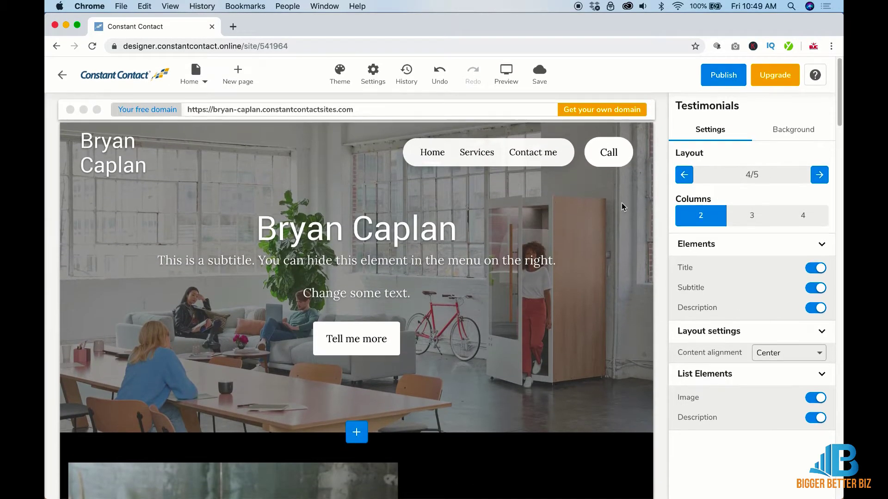
{"action": "left_click", "coordinate": [622, 205]}
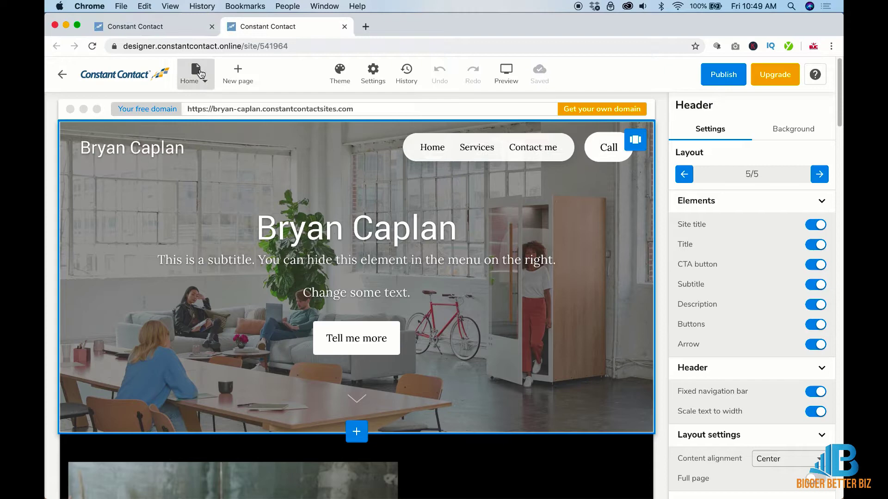
Step: Switch the editor to the Services page and look over its service cards section
{"action": "left_click", "coordinate": [192, 75]}
{"action": "left_click", "coordinate": [205, 131]}
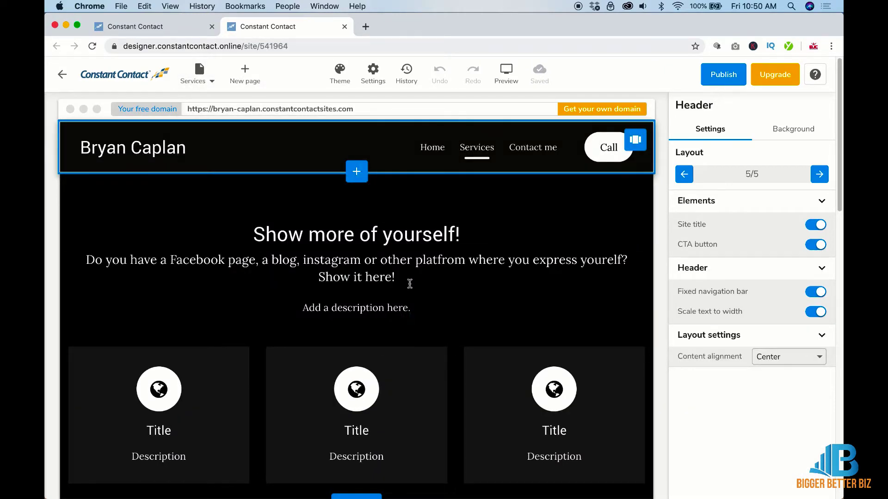
{"action": "left_click", "coordinate": [388, 362]}
{"action": "scroll", "coordinate": [390, 364], "scroll_direction": "down", "scroll_amount": 10}
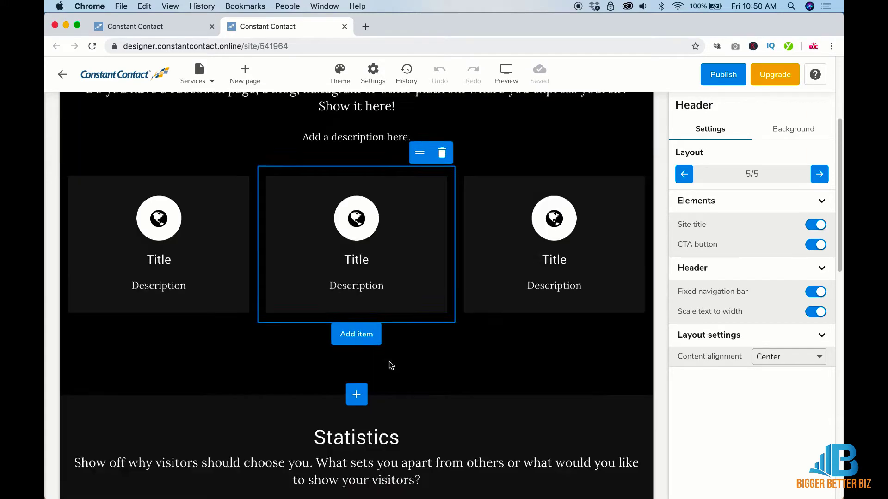
{"action": "scroll", "coordinate": [390, 365], "scroll_direction": "down", "scroll_amount": 10}
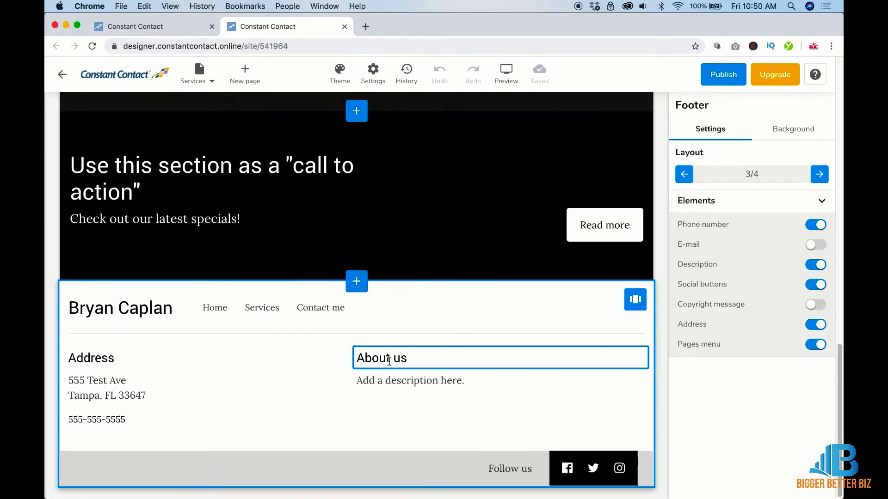
{"action": "scroll", "coordinate": [390, 365], "scroll_direction": "up", "scroll_amount": 20}
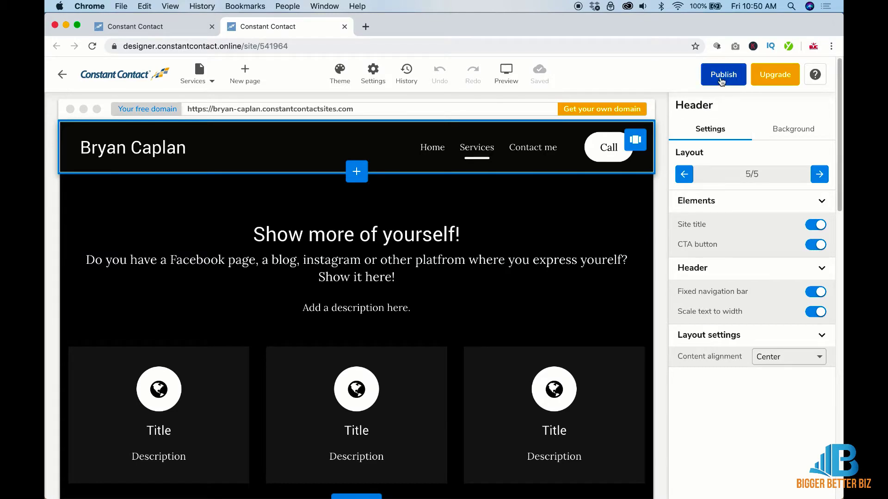
Step: Start publishing the site to its free constantcontactsites.com domain
{"action": "left_click", "coordinate": [721, 82]}
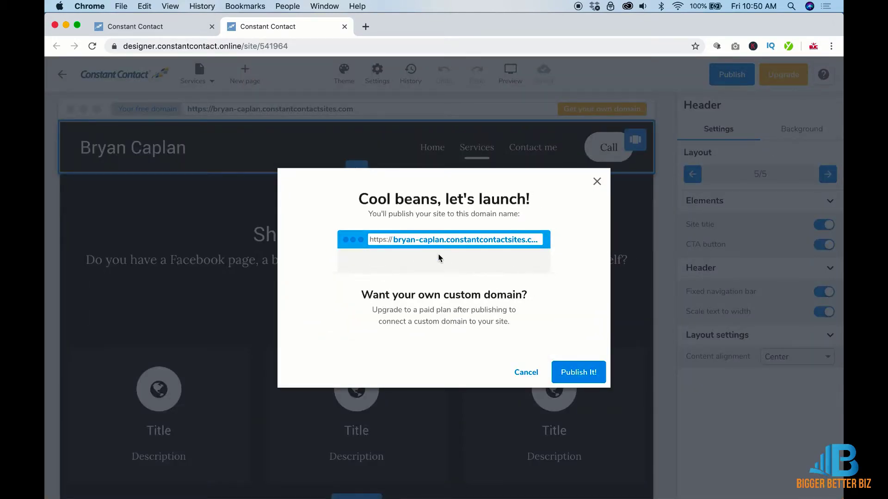